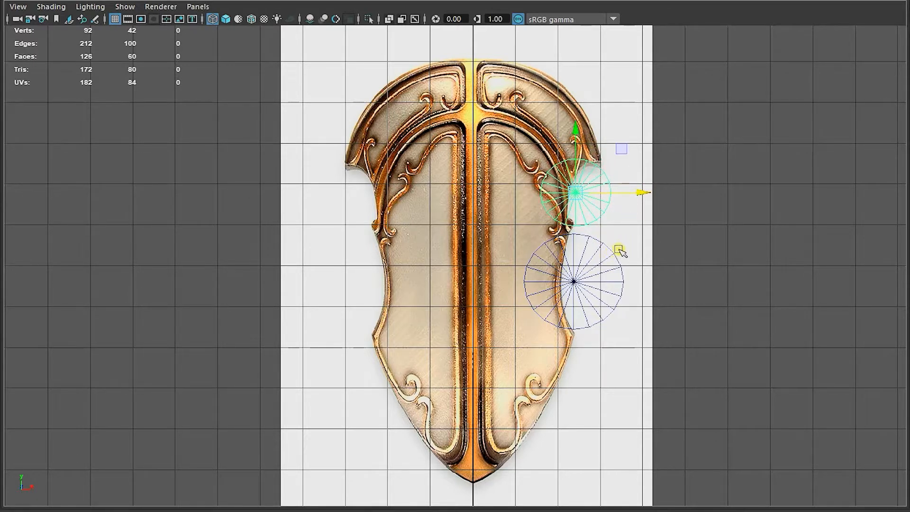
Duplicate the upper disc and place the copy over the centre of the shield's golden cross.
key("ctrl+d")
left_click_drag(575, 193, 498, 105)
Scale the lower disc taller and narrower so its inner edge follows the shield's concave waist.
left_click(622, 281)
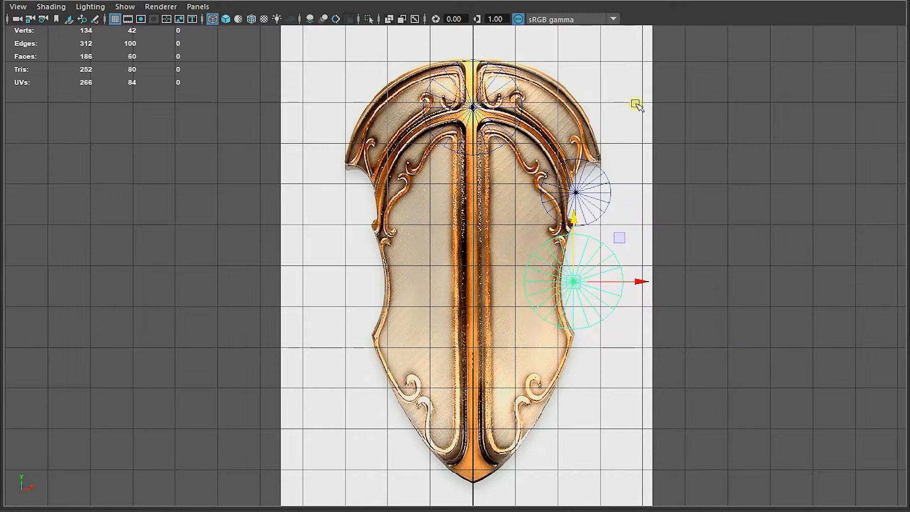
key("r")
left_click_drag(575, 222, 575, 212)
scroll(575, 213, "up", 5)
middle_click_drag(575, 212, 388, 224, "alt")
left_click_drag(587, 312, 554, 312)
left_click_drag(530, 254, 532, 260)
left_click_drag(587, 309, 577, 308)
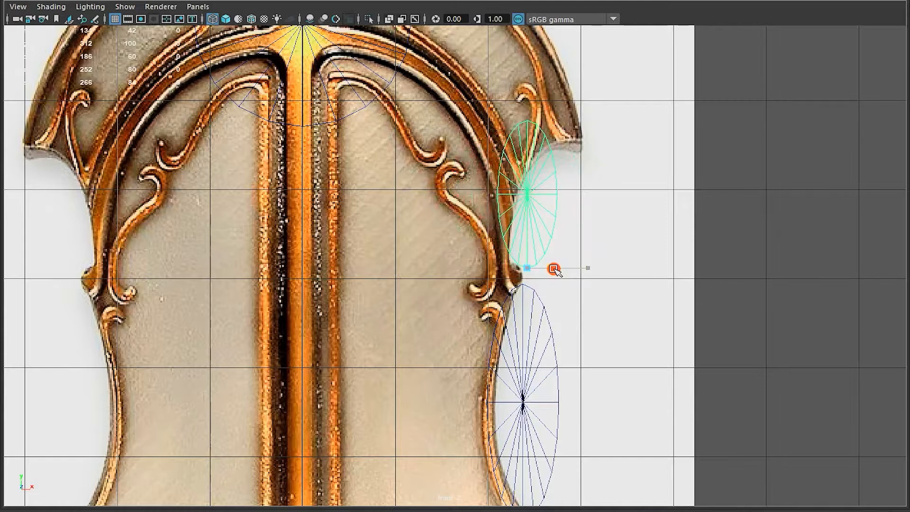
Adjust the upper disc's width and tilt it to fit the concave notch beneath the shield's outer corner.
left_click_drag(550, 265, 554, 269)
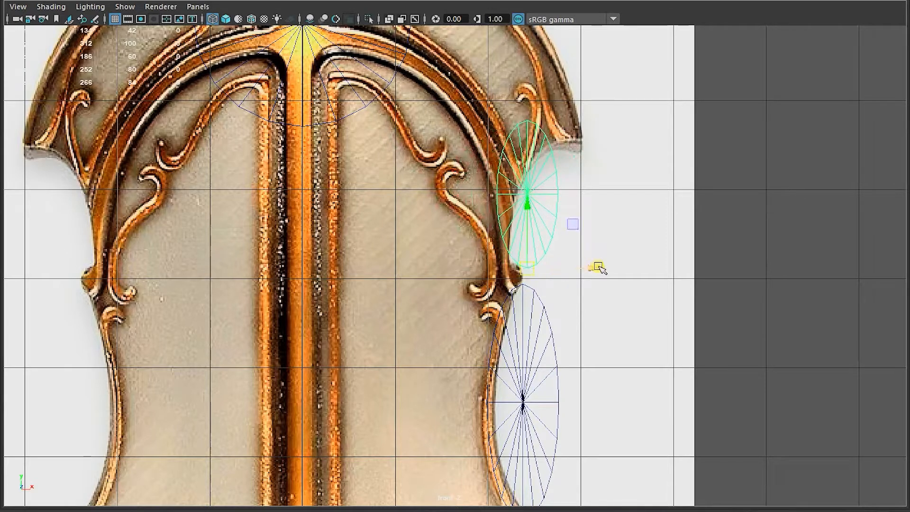
key("e")
left_click_drag(486, 225, 489, 220)
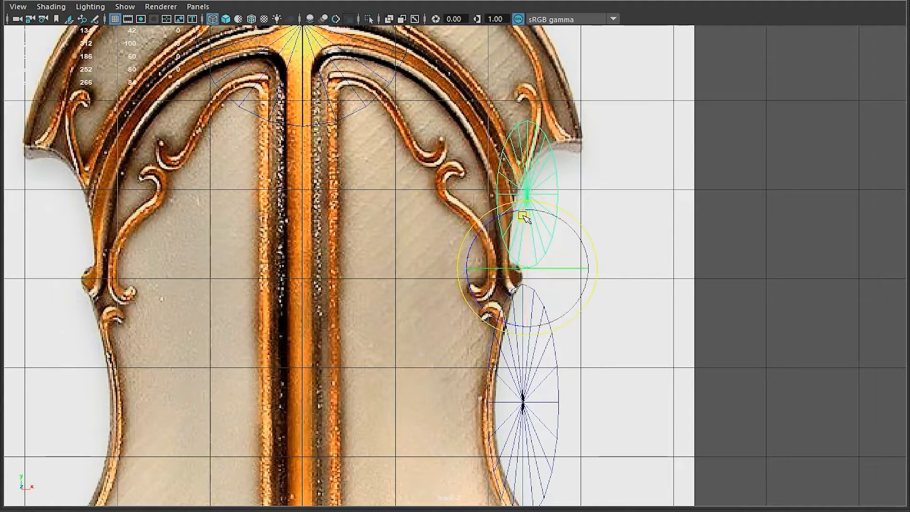
Reposition the upper disc's lower inner vertices to follow the end of the notch in the reference outline.
left_click_drag(589, 269, 582, 270)
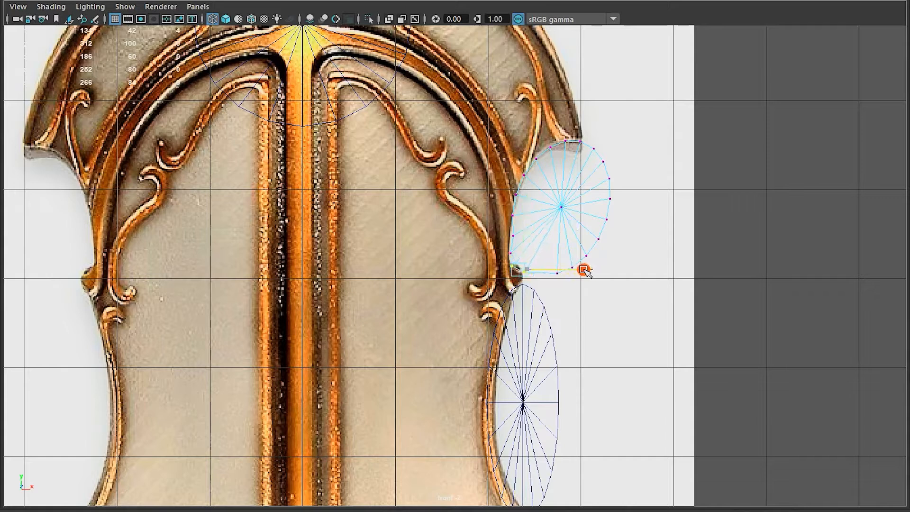
left_click_drag(498, 250, 517, 257)
left_click_drag(487, 229, 529, 265)
left_click_drag(517, 246, 515, 237)
left_click_drag(503, 255, 513, 275)
left_click_drag(558, 251, 514, 264)
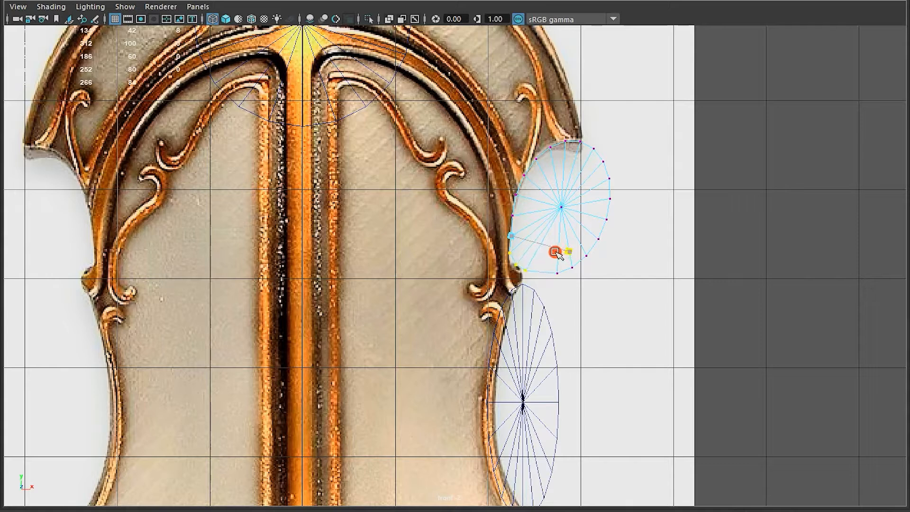
Delete the upper disc's cap faces and outer side faces, keeping only the side strip that follows the shield's notch.
key("w")
key("F10")
right_click_drag(676, 286, 588, 283, "alt")
key("F11")
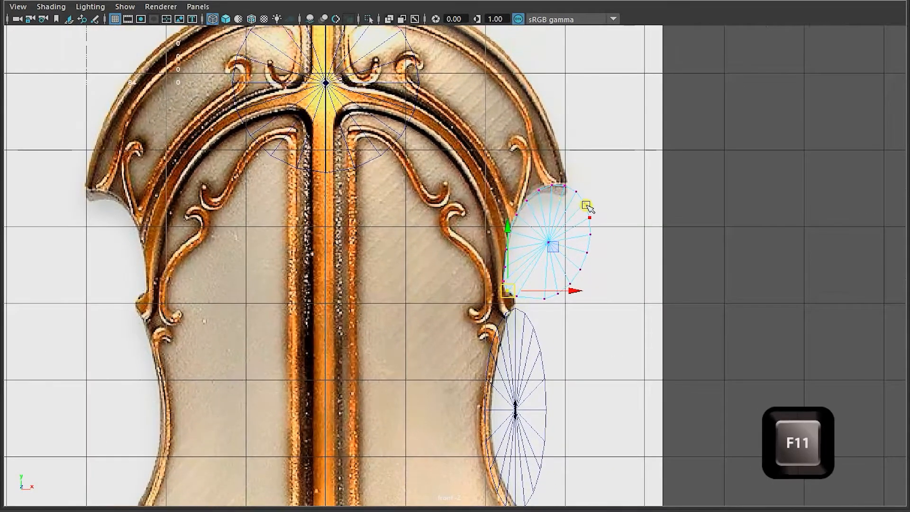
scroll(616, 284, "down", 2)
scroll(572, 266, "up", 2)
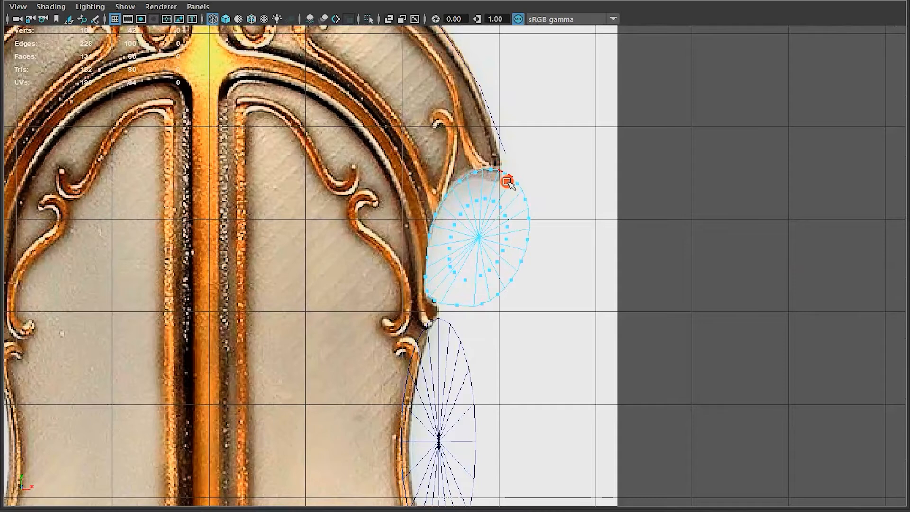
left_click(508, 182)
left_click(461, 306)
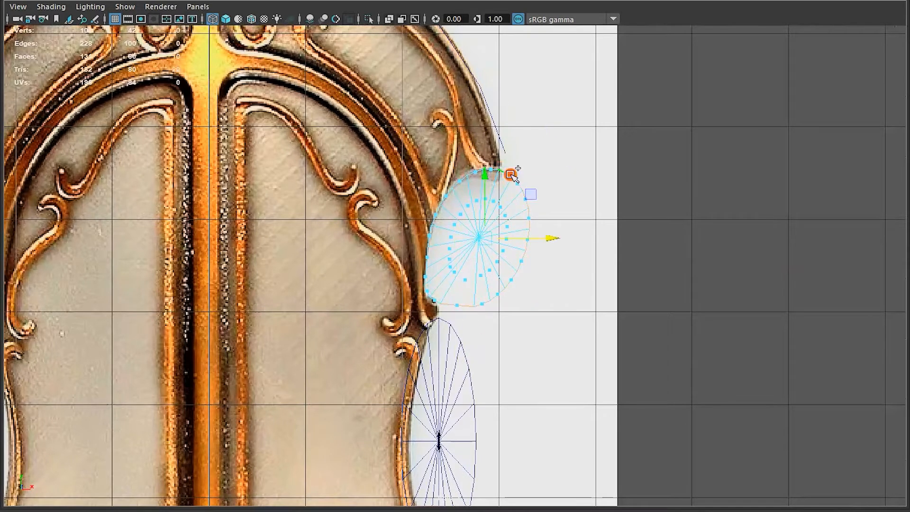
right_click_drag(513, 217, 472, 220)
left_click_drag(472, 221, 510, 253)
key("Delete")
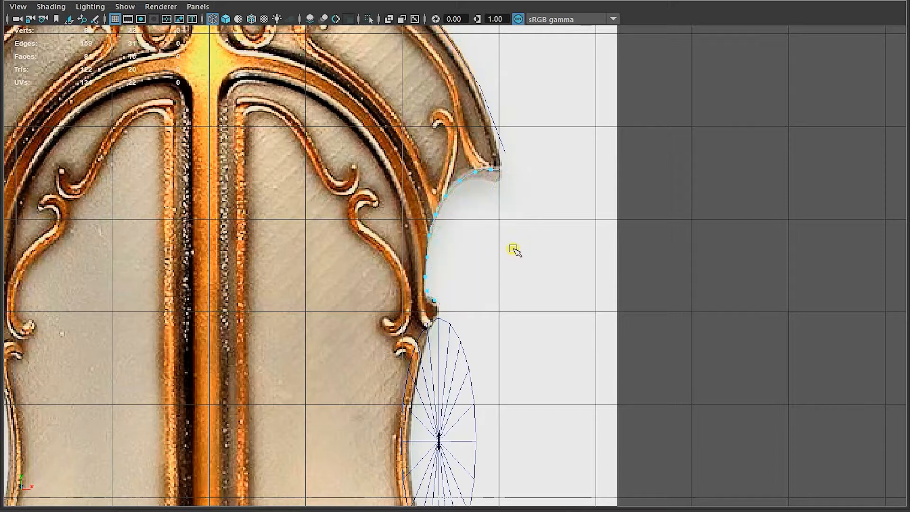
Delete the lower disc's cap faces and outer side faces, keeping only the side strip along the shield's waist.
middle_click_drag(471, 322, 500, 239, "alt")
left_click(488, 245)
right_click_drag(488, 217, 486, 251)
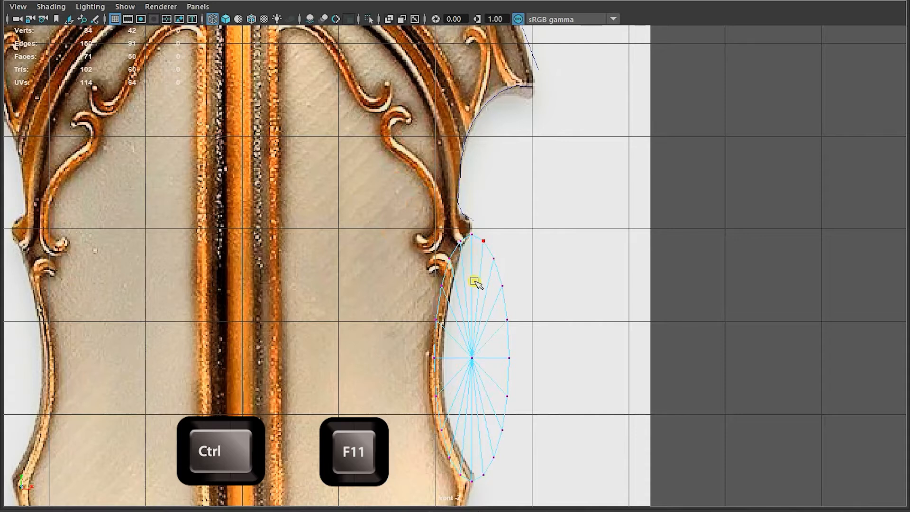
left_click(471, 357)
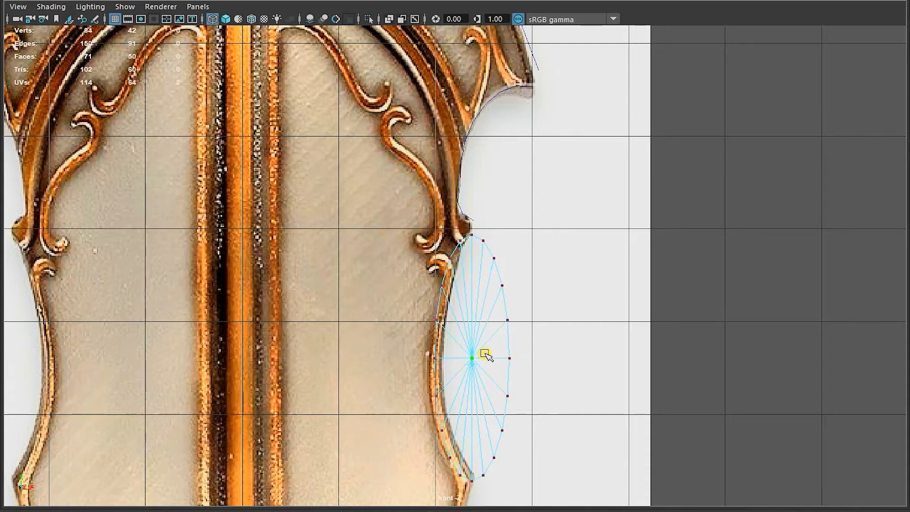
key("ctrl+F11")
key("Delete")
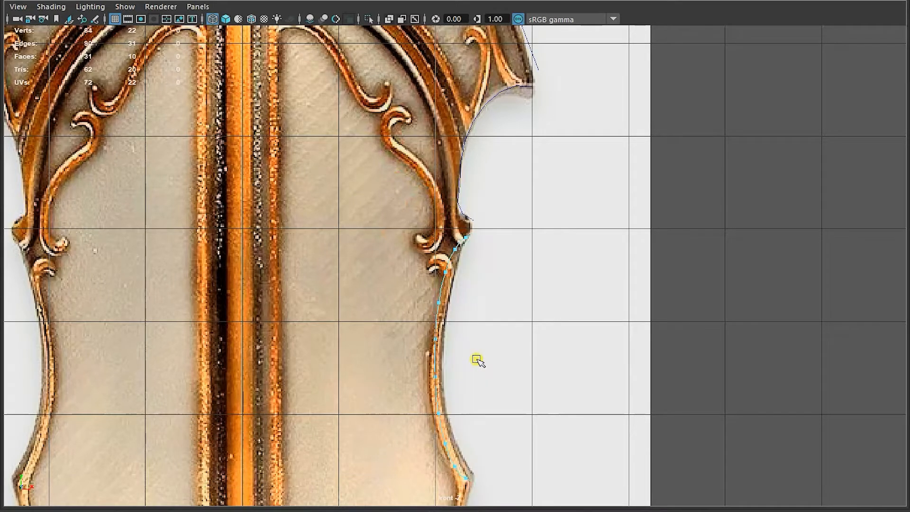
Move the strip's front vertices along Z to set its depth, and extrude its bottom edge down along the shield's lower outline.
scroll(544, 317, "down", 3)
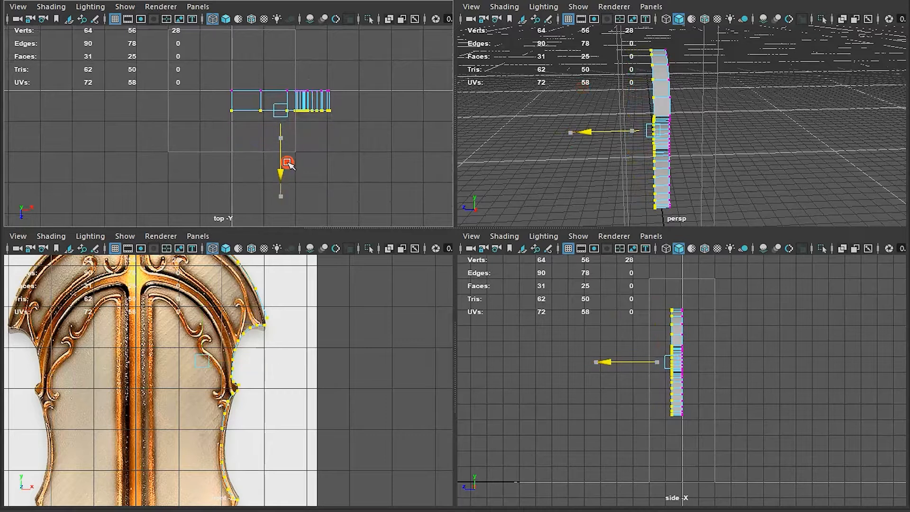
left_click_drag(288, 163, 287, 161)
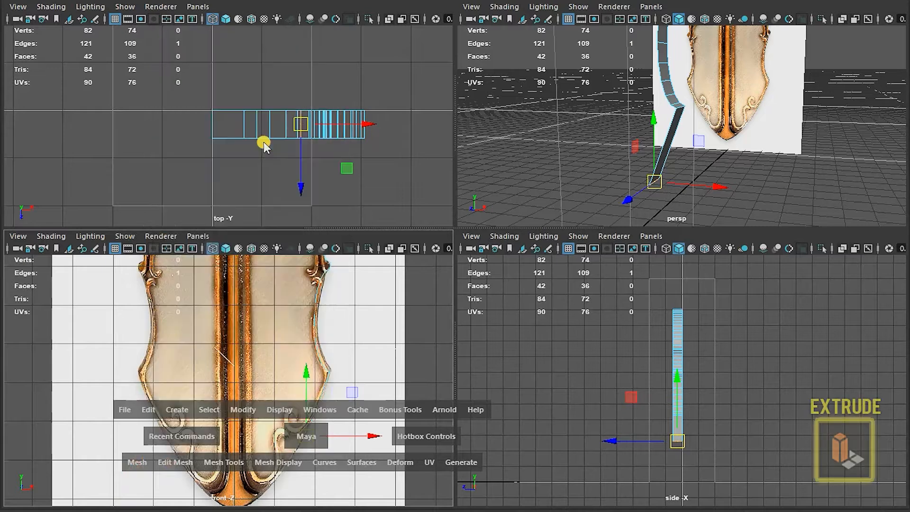
key("ctrl+e")
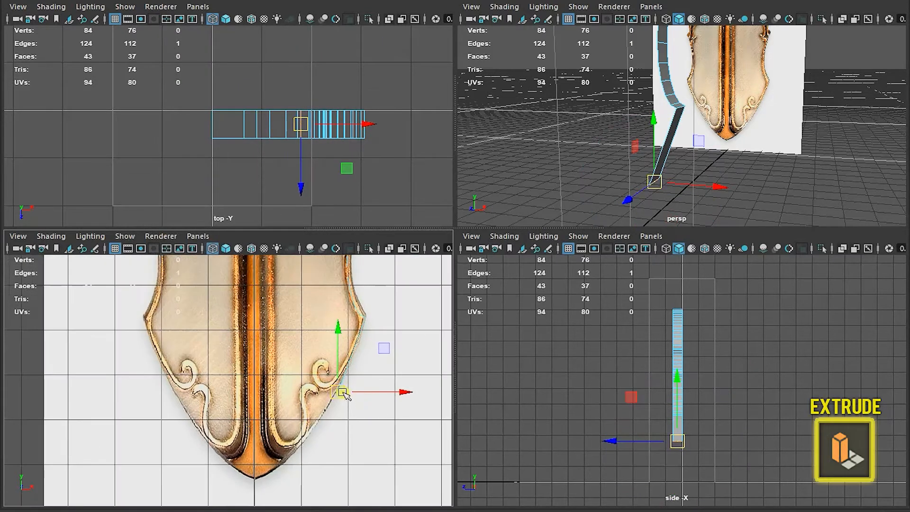
left_click_drag(338, 392, 309, 446)
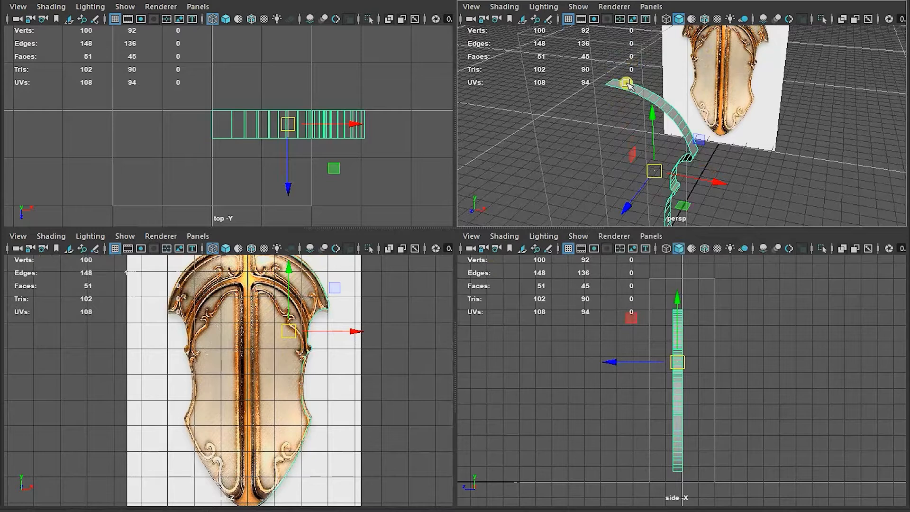
Extrude all faces of the outline strip with a thickness of -2.1 and check the rim against the reference image.
right_click(618, 93)
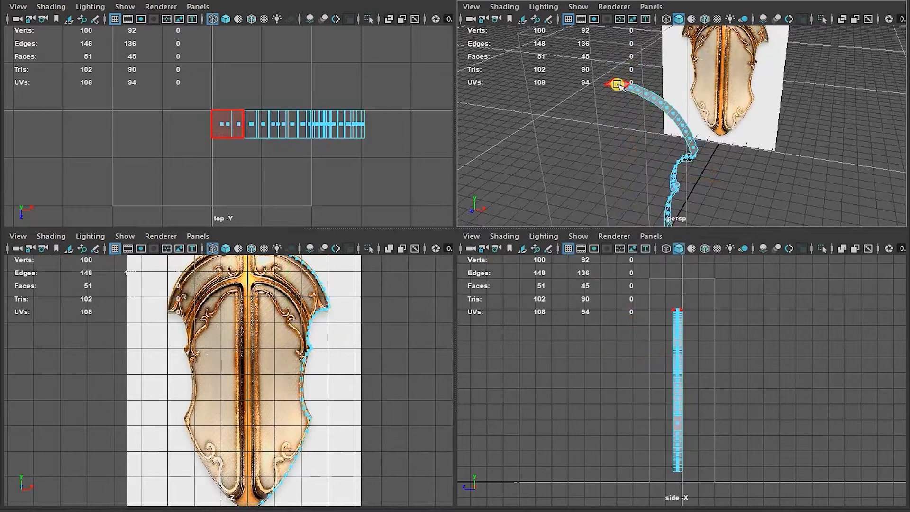
left_click(680, 145)
left_click_drag(681, 146, 735, 173, "alt")
left_click(682, 173)
double_click(683, 167)
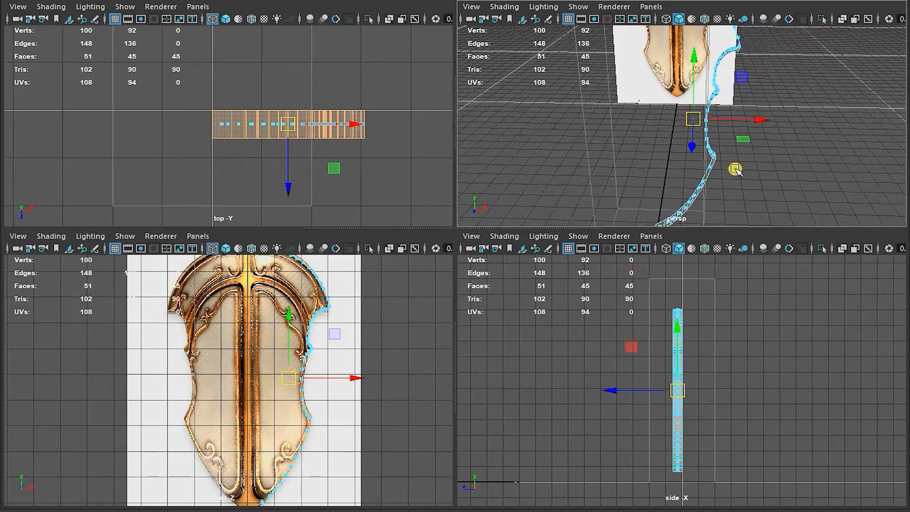
left_click_drag(721, 172, 748, 161, "alt")
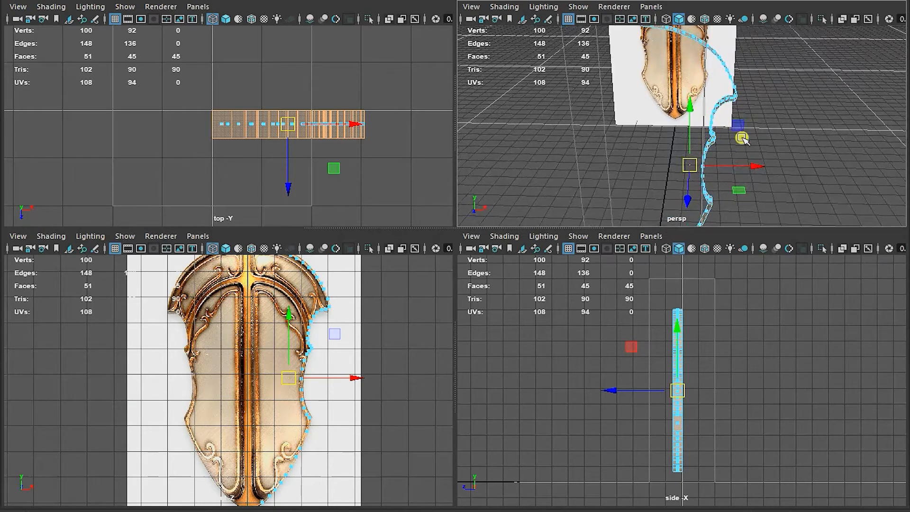
middle_click_drag(747, 154, 745, 153, "alt")
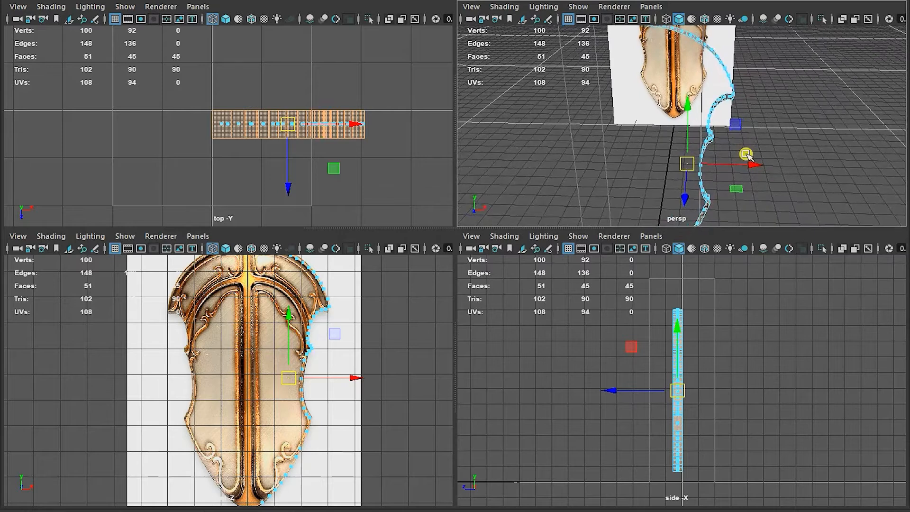
left_click(746, 162)
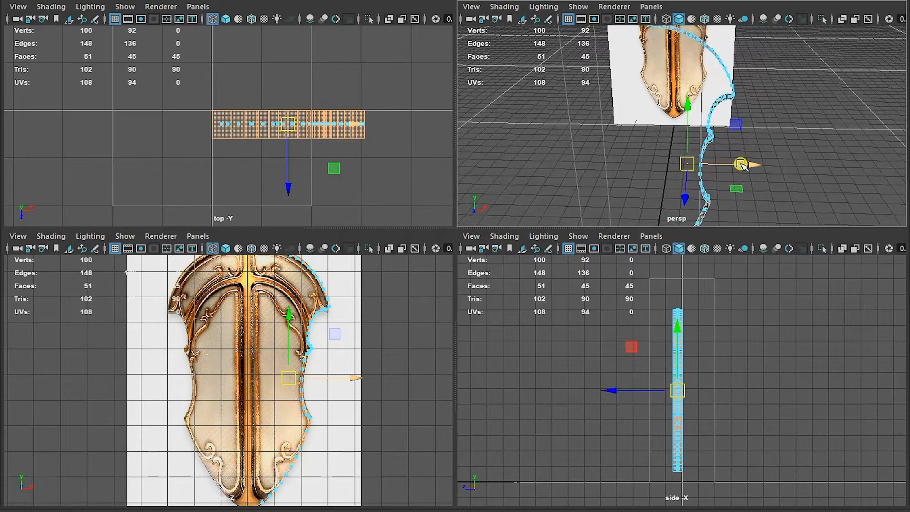
middle_click_drag(766, 125, 767, 138, "alt")
left_click(743, 175)
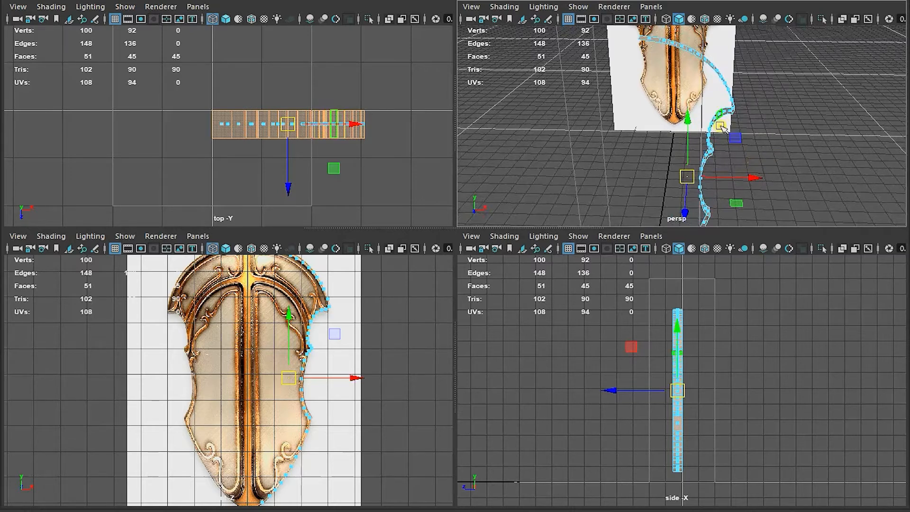
key("space")
key("ctrl+e")
left_click_drag(623, 175, 600, 197, "alt")
key("ctrl+e")
left_click_drag(703, 82, 732, 72)
left_click_drag(626, 156, 602, 161, "alt")
middle_click_drag(601, 161, 632, 116, "alt")
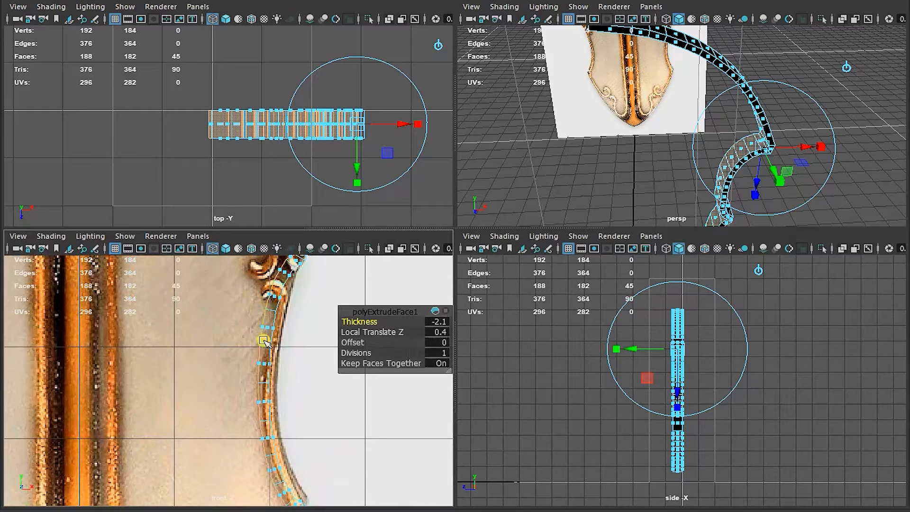
mouse_move(276, 318)
right_mouse_down("alt")
mouse_move(177, 302)
mouse_move(274, 320)
right_mouse_up("alt")
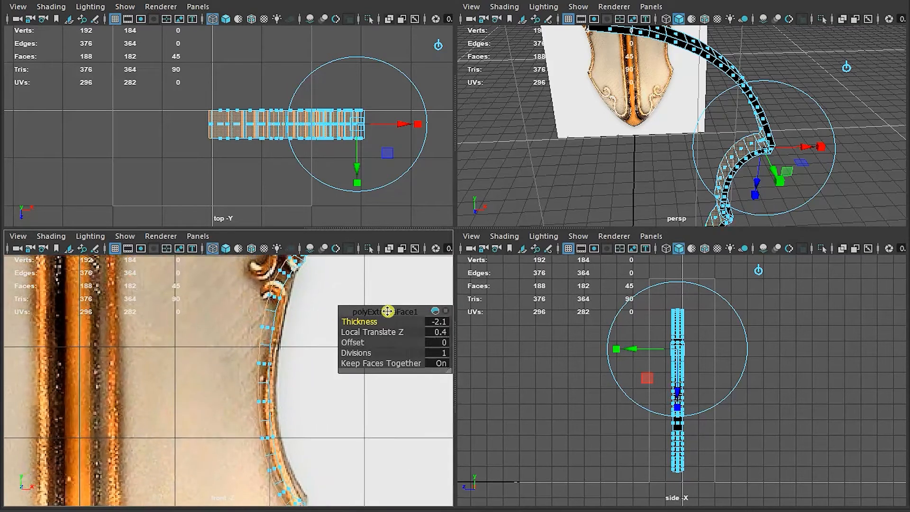
middle_click_drag(280, 323, 271, 396, "alt")
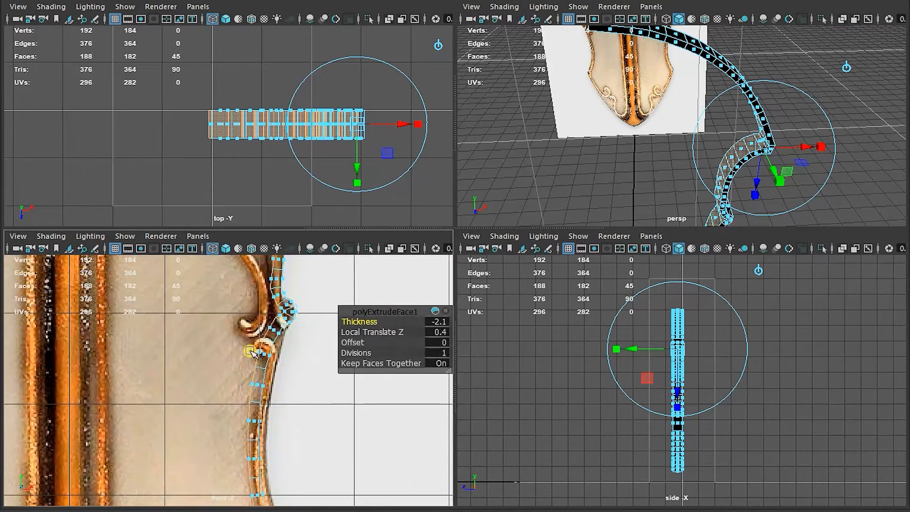
middle_click_drag(265, 355, 303, 420, "alt")
Return to object selection and reverse the normals of the extruded shield rim.
key("F8")
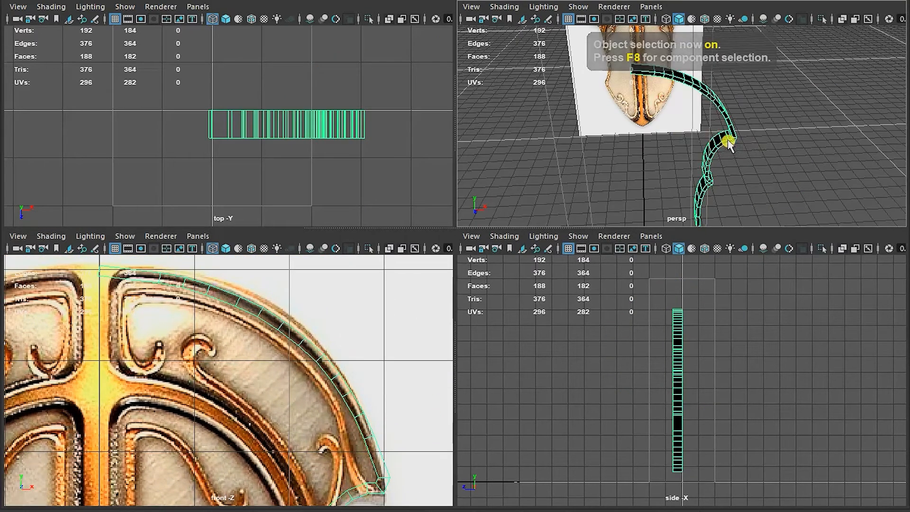
left_click_drag(760, 85, 750, 99, "alt")
key("space")
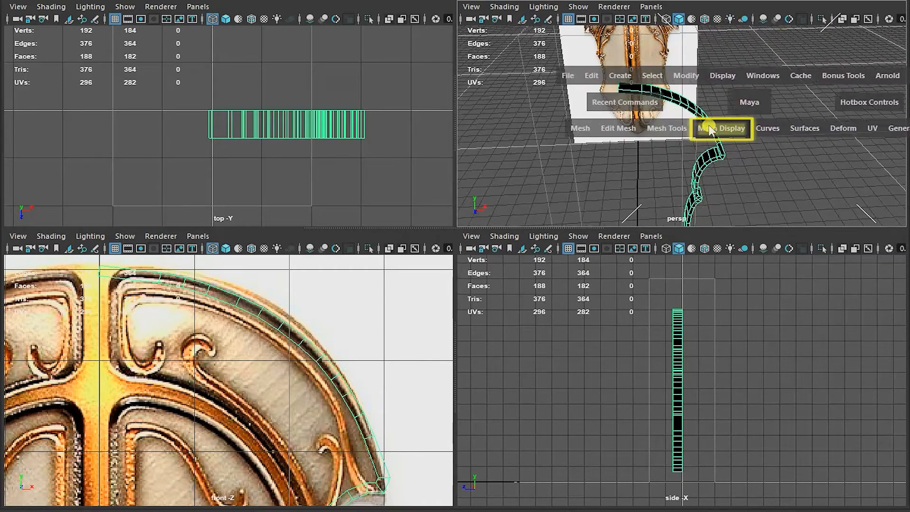
left_click(718, 131)
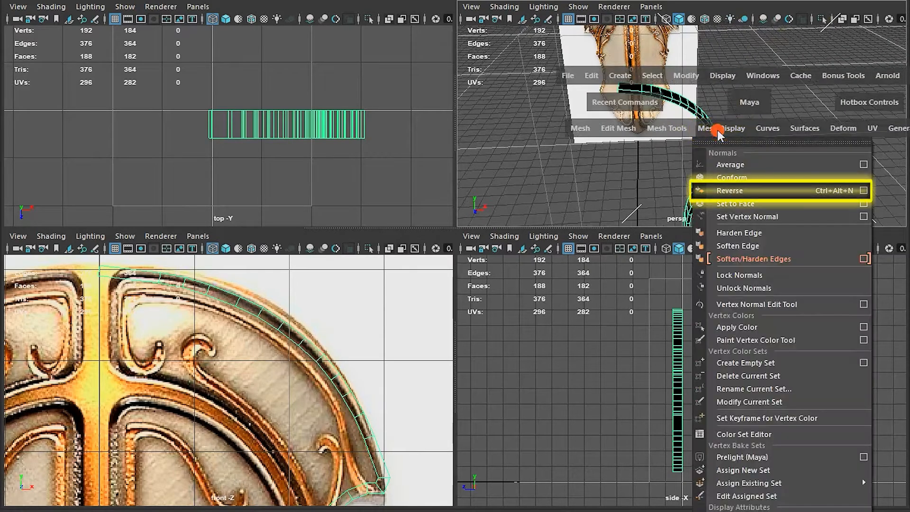
left_click(758, 192)
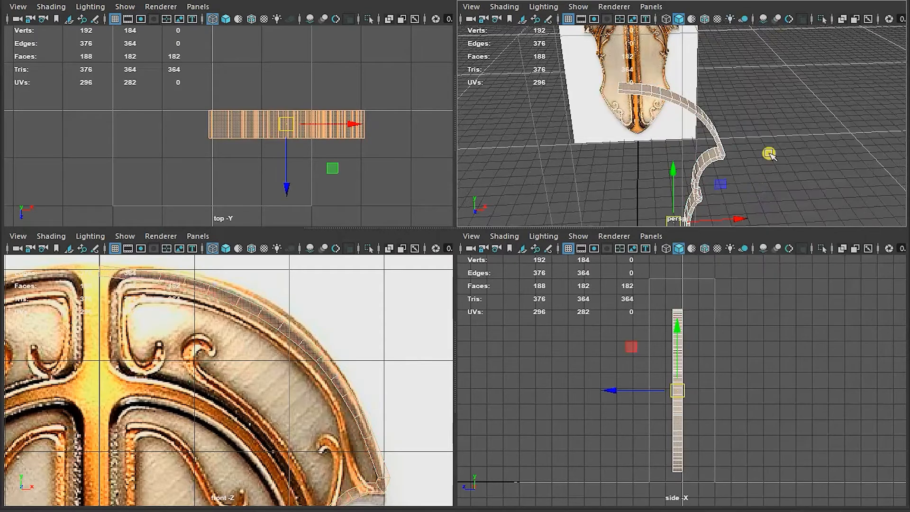
Shift the rim's vertices along the shield's waist sideways to refine the curve between the two outer points.
left_click(717, 152)
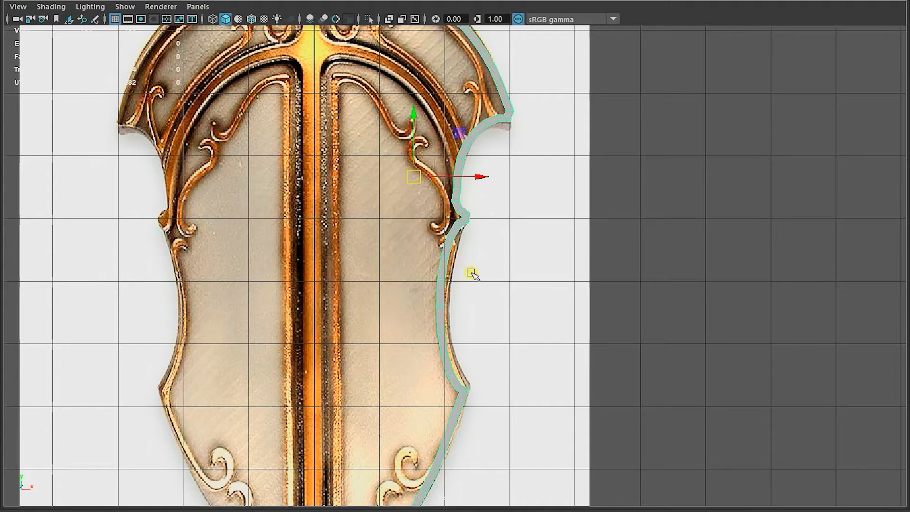
key("F9")
left_click_drag(462, 272, 424, 349)
left_click_drag(509, 306, 502, 304)
left_click_drag(534, 246, 411, 361)
left_click_drag(506, 307, 507, 307)
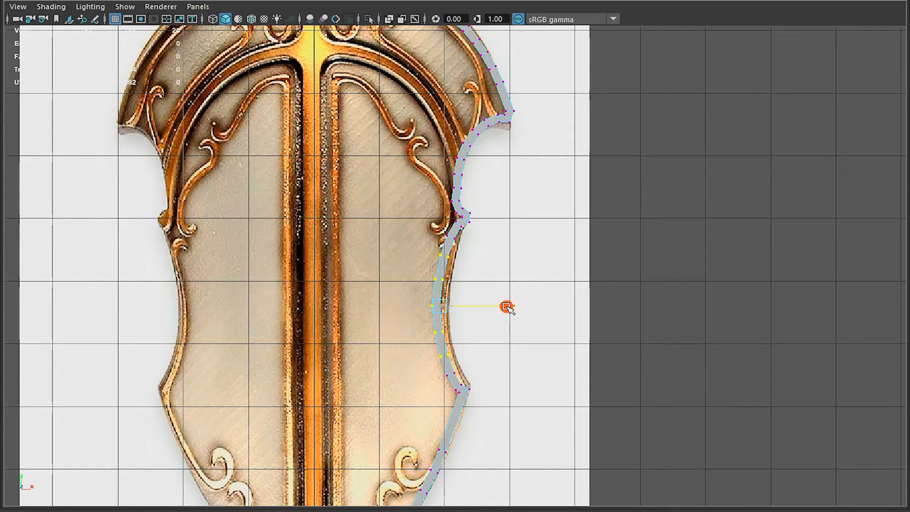
left_click_drag(507, 307, 507, 307)
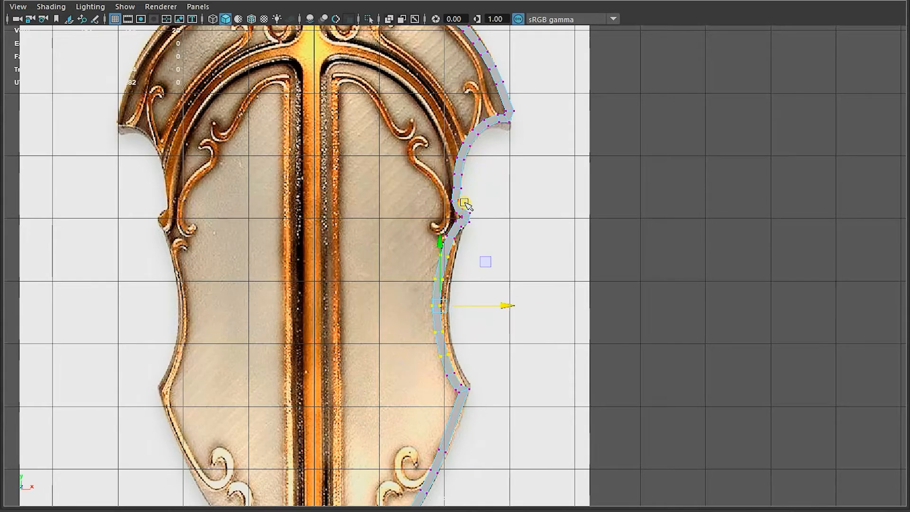
left_click_drag(508, 306, 507, 306)
left_click_drag(388, 278, 461, 336)
left_click_drag(499, 305, 498, 304)
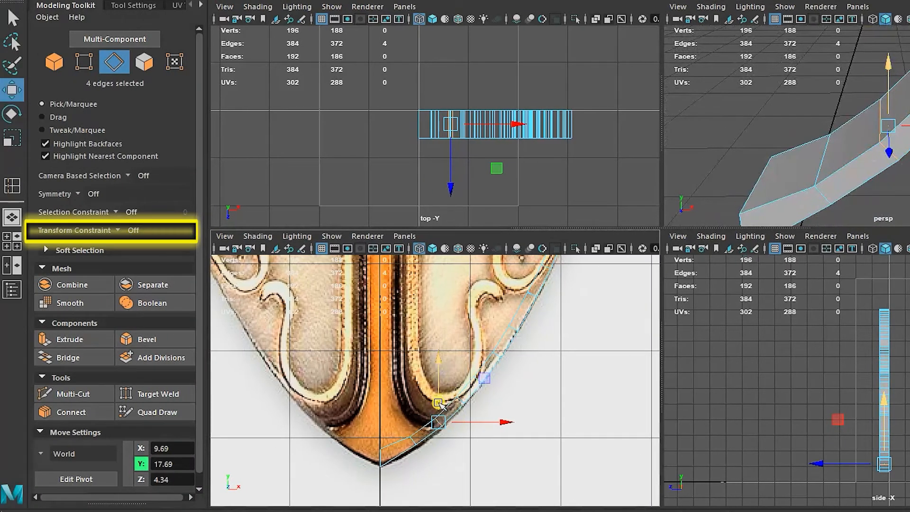
Slide the selected edge loop near the shield's bottom tip along the rim's surface.
left_click_drag(439, 400, 446, 385, "ctrl+shift")
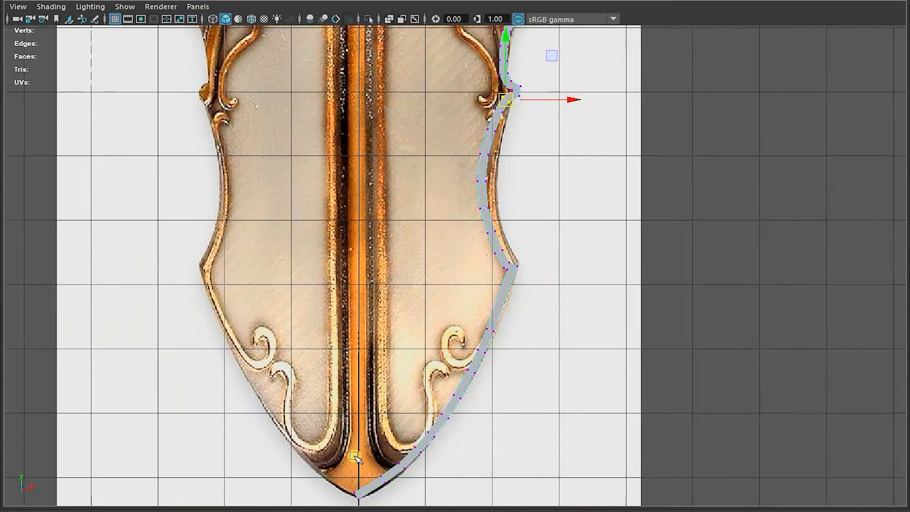
Shift the vertices at the rim's bottom tip sideways onto the shield's centre line and adjust their height to match the reference.
left_click(357, 492)
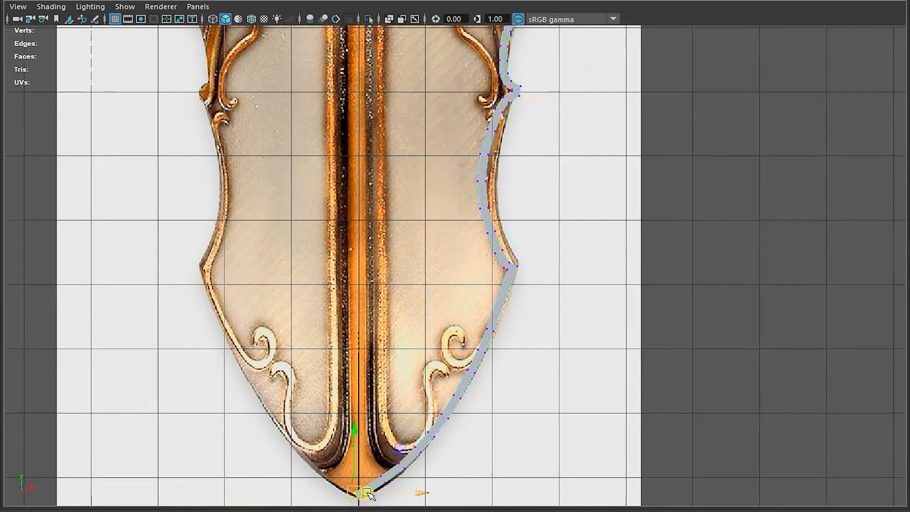
left_click_drag(386, 493, 391, 493)
left_click_drag(362, 473, 361, 464)
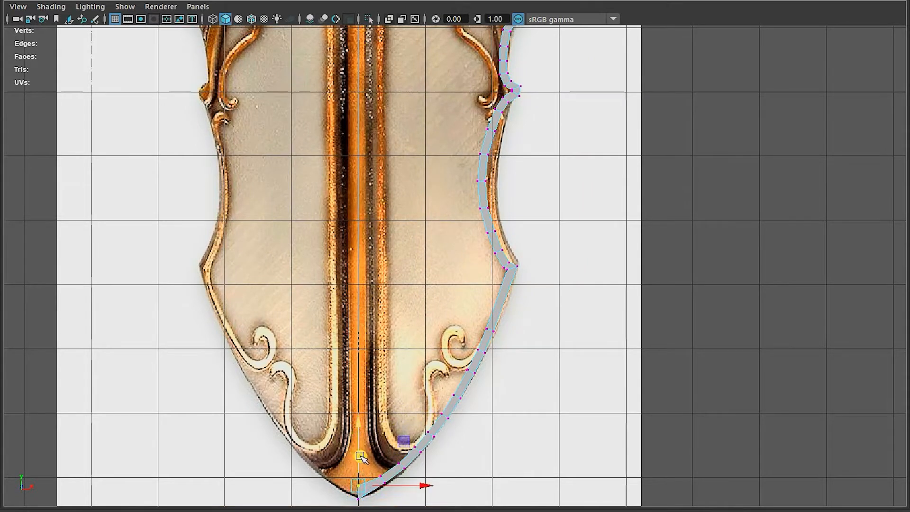
Adjust the height of the vertices at the rim's upper end to match the crown of the shield in the reference.
middle_click_drag(424, 64, 435, 390, "alt")
scroll(435, 390, "up", 2)
mouse_move(341, 135)
left_mouse_down()
mouse_move(360, 150)
mouse_move(371, 142)
mouse_move(351, 123)
left_mouse_up()
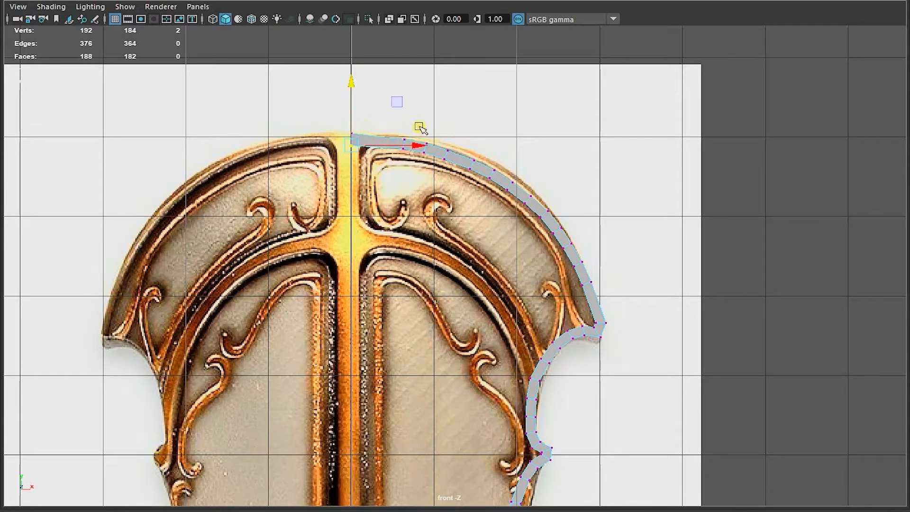
left_click_drag(397, 147, 406, 118)
Move and scale the neighbouring vertex pairs along the rim's upper arc to follow the reference curve, then clear the selection.
left_click(426, 141)
left_click(427, 116)
left_click(456, 154)
left_click(448, 150)
left_click(448, 149)
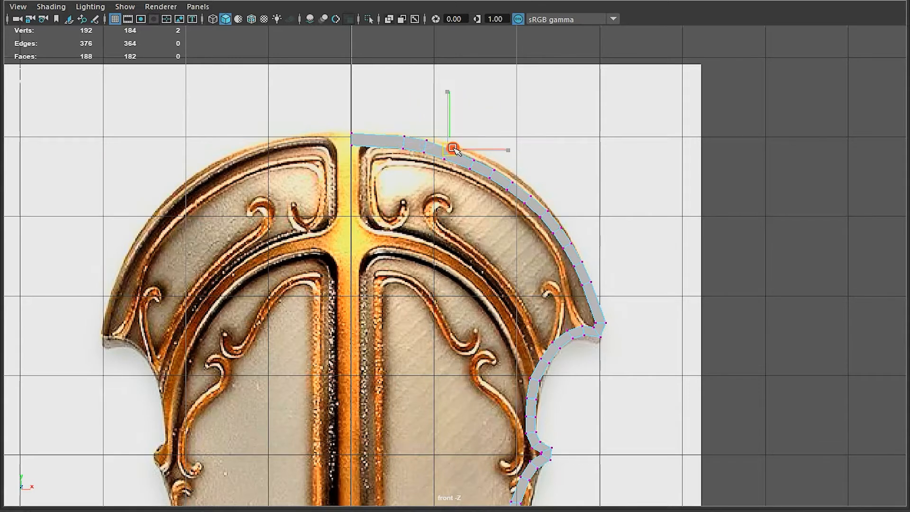
scroll(534, 210, "down", 1)
scroll(534, 210, "down", 2)
middle_click_drag(453, 302, 468, 203, "alt")
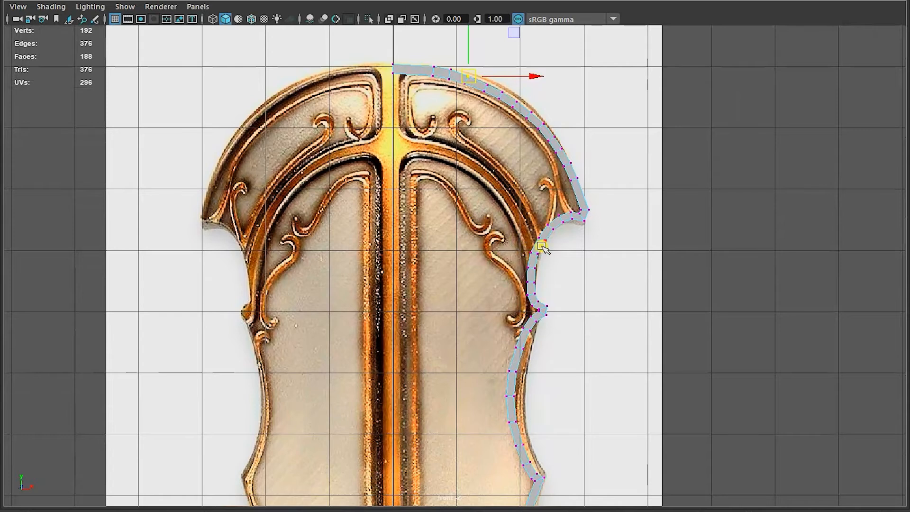
scroll(621, 268, "up", 2)
left_click(621, 300)
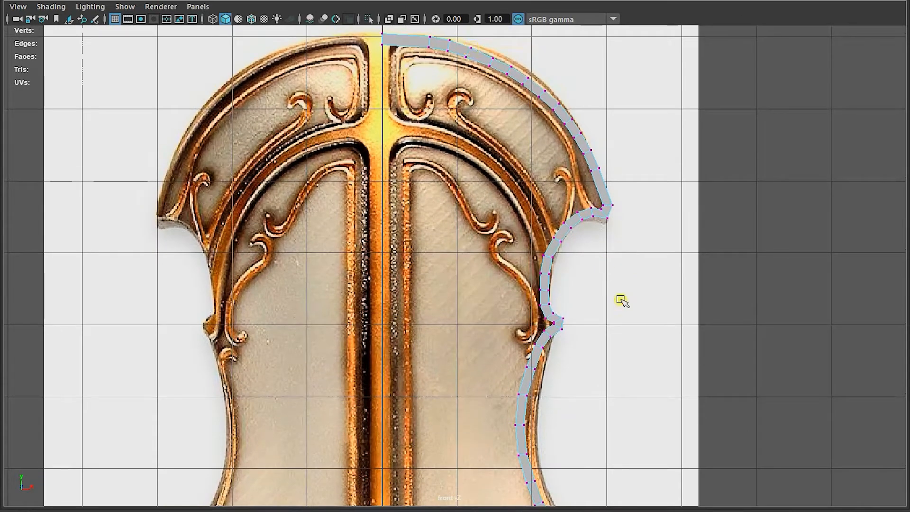
Select the outer vertices beside the rim's upper centre end and adjust their height to the shield's outline.
middle_click_drag(463, 108, 465, 208, "alt")
scroll(419, 101, "up", 2)
left_click_drag(443, 110, 420, 136)
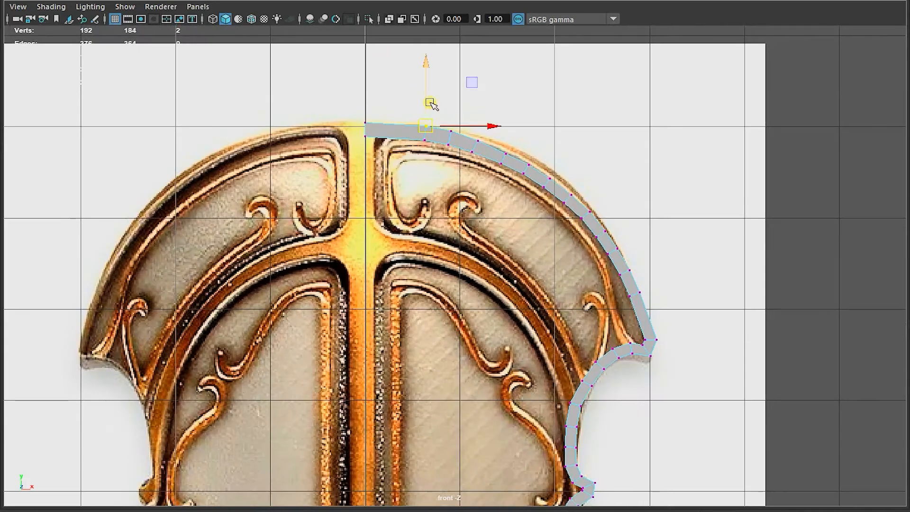
Switch to wireframe display and insert an edge loop across the rim's first segment beside the shield's upper centre line.
key("4")
scroll(396, 129, "up", 3)
key("g")
left_click_drag(359, 189, 332, 186)
key("w")
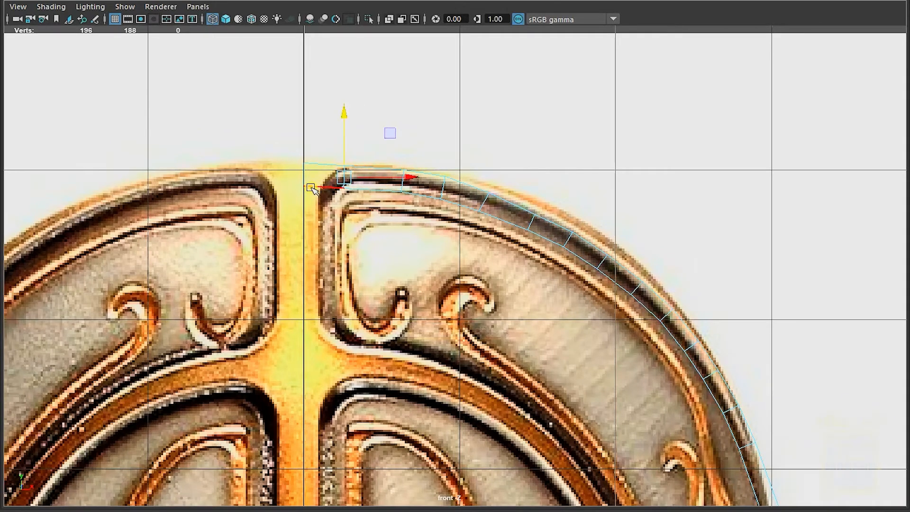
Return to vertex selection and select the inner vertices at the rim's upper end on the shield's centre line.
left_click(299, 194)
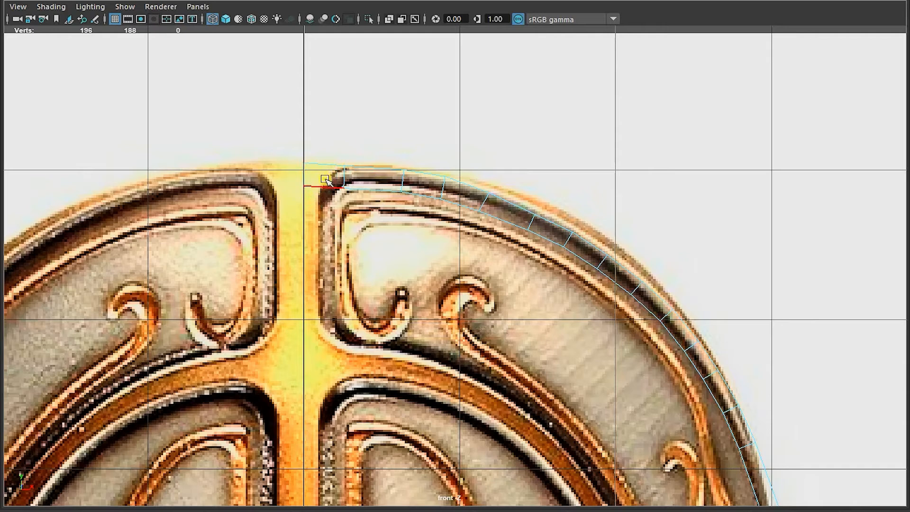
key("F9")
left_click_drag(291, 180, 318, 218)
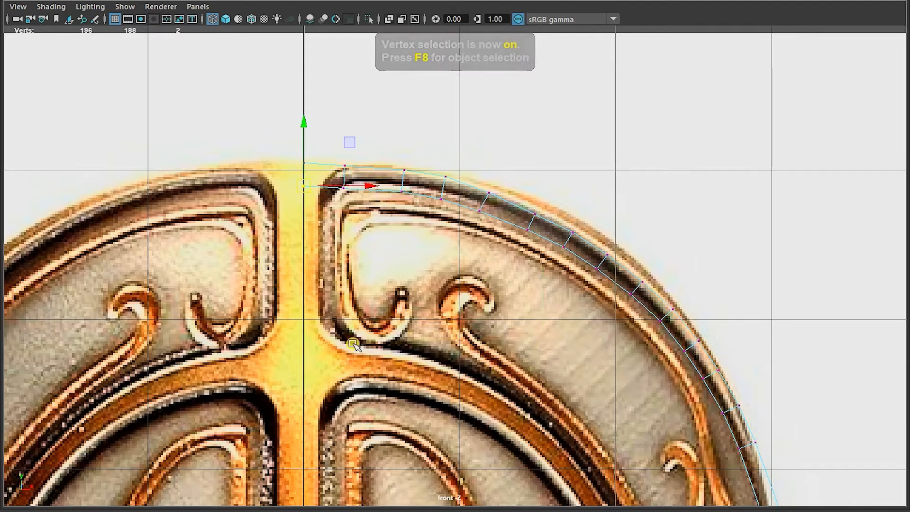